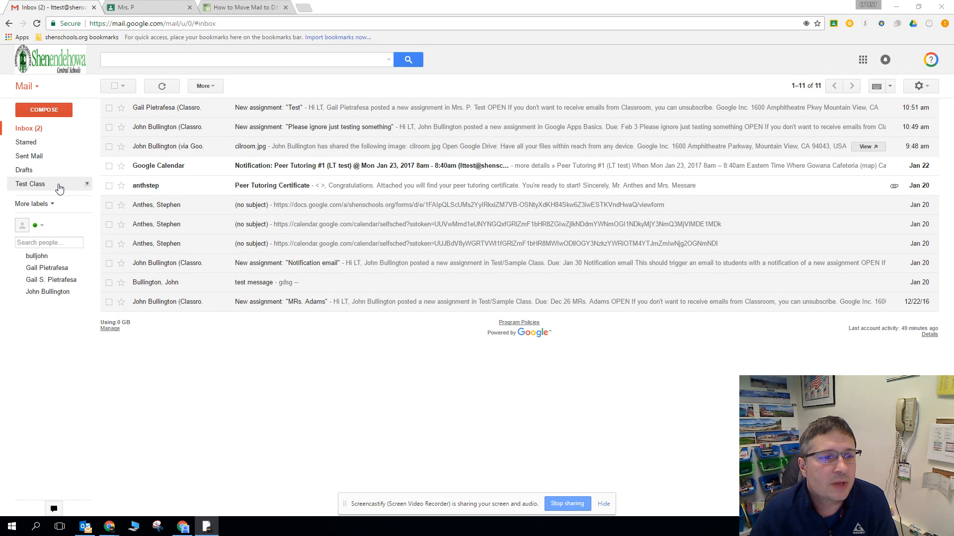
# Select the assignment email dated 12/22/16 in the inbox and look over the labels available for it.
pyautogui.click(110, 302)
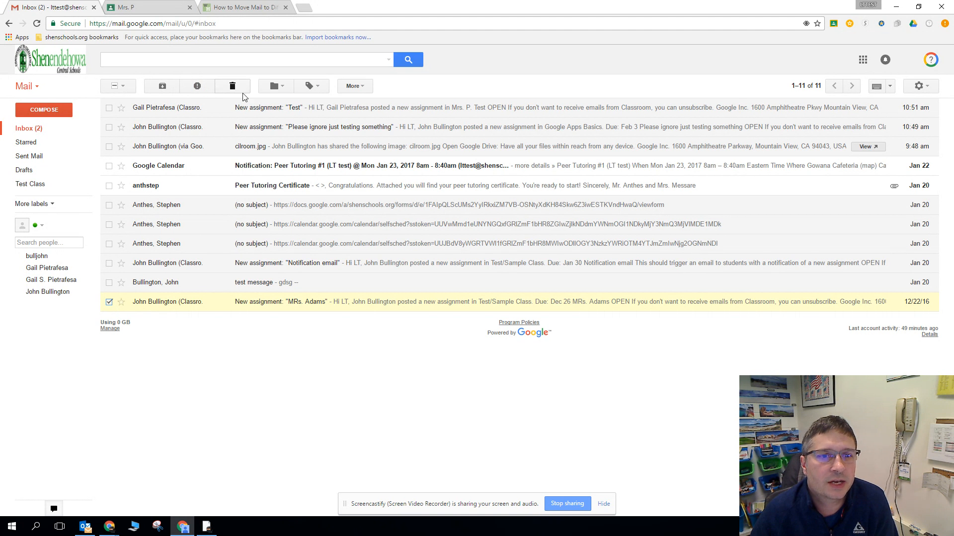
pyautogui.click(320, 89)
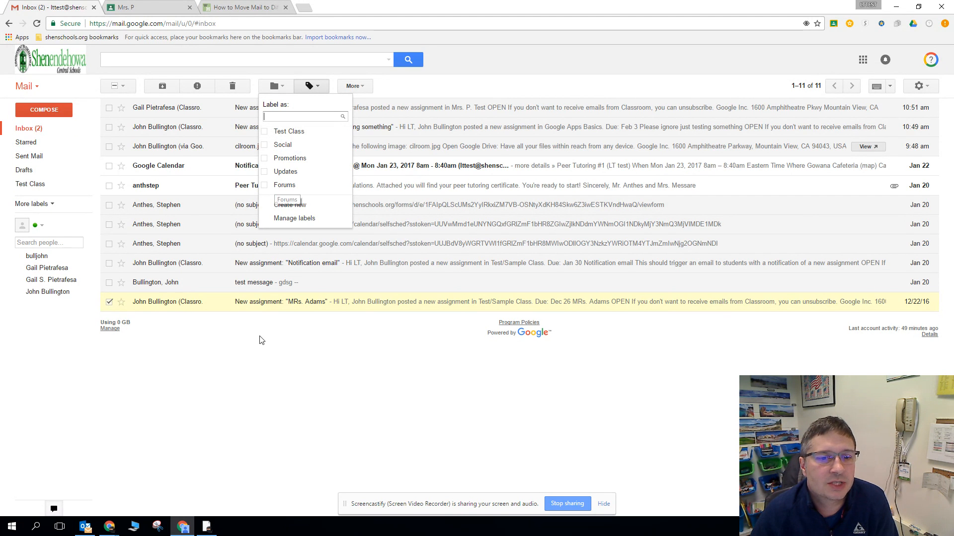
pyautogui.click(256, 359)
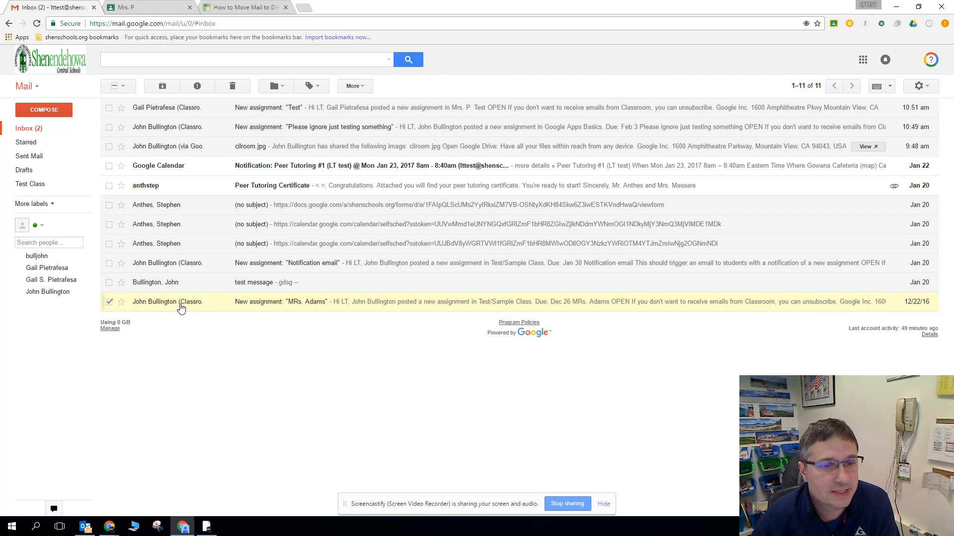
# Examine the sender addresses of the 12/22/16 assignment email and the "Test" assignment email, keeping only the 12/22/16 message selected.
pyautogui.moveTo(187, 305)
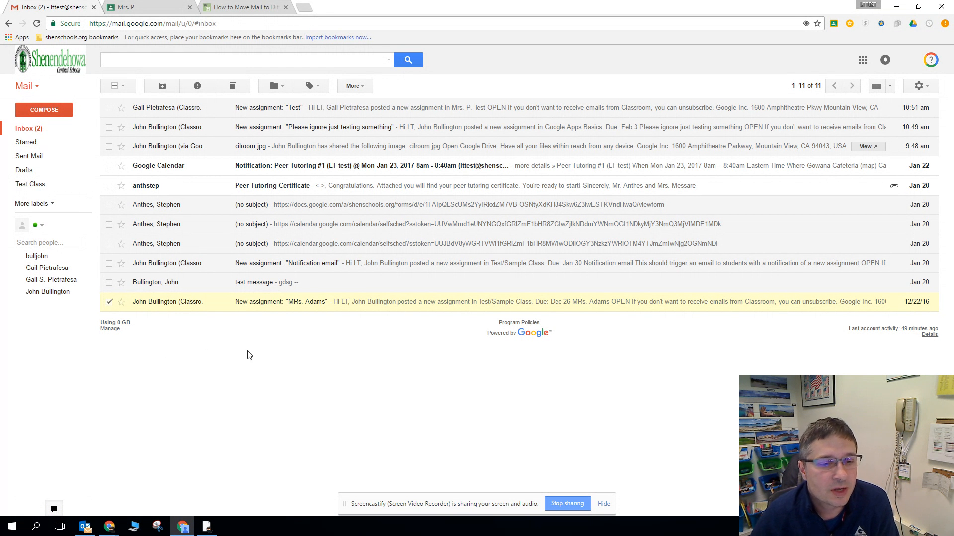
pyautogui.click(149, 303)
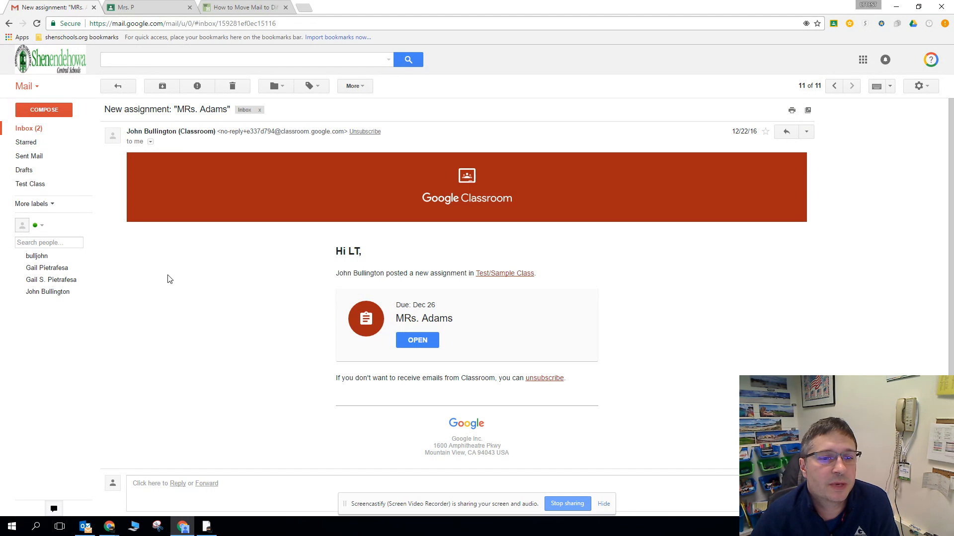
pyautogui.moveTo(127, 131); pyautogui.dragTo(274, 133)
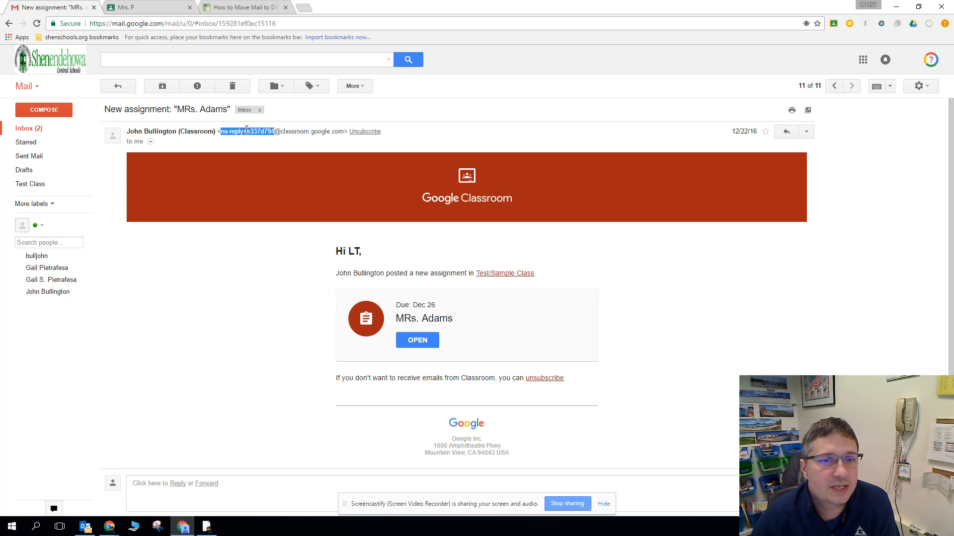
pyautogui.click(119, 87)
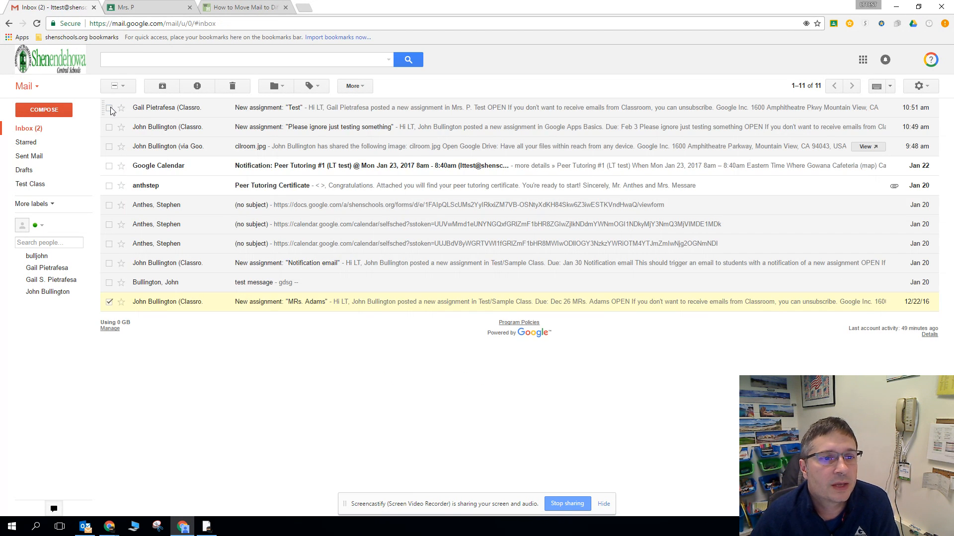
pyautogui.click(159, 110)
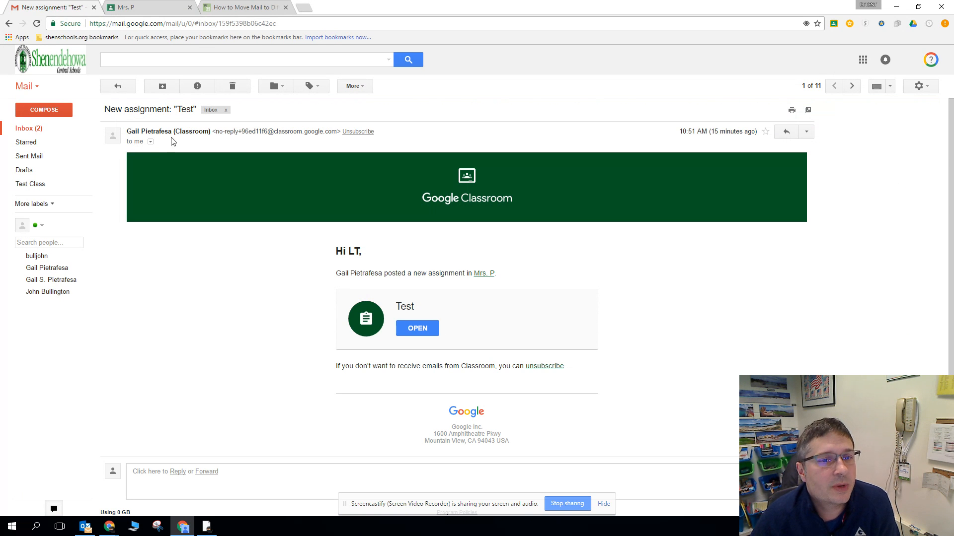
pyautogui.click(119, 87)
pyautogui.click(110, 108)
pyautogui.click(110, 109)
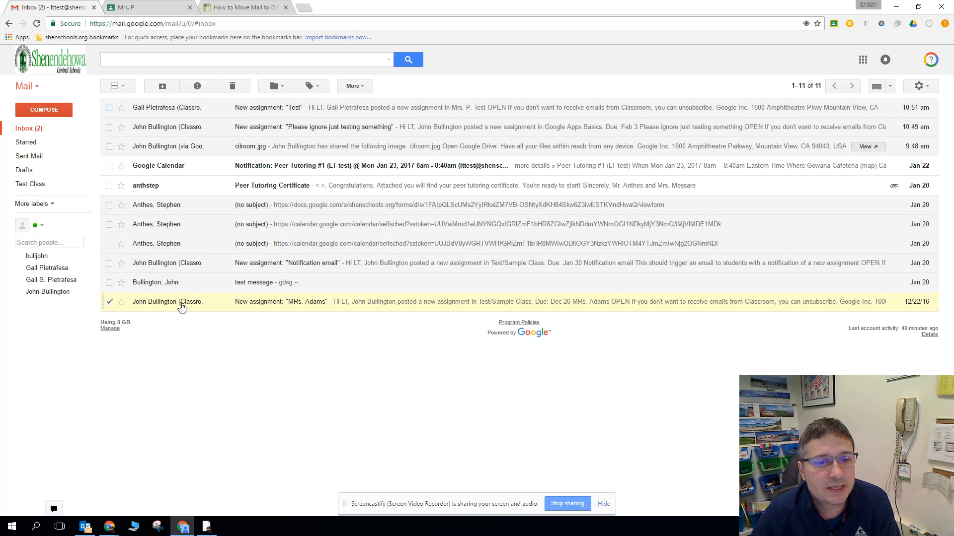
# Start a filter for messages like the selected 12/22/16 assignment email, using its sender address as the criterion.
pyautogui.click(356, 88)
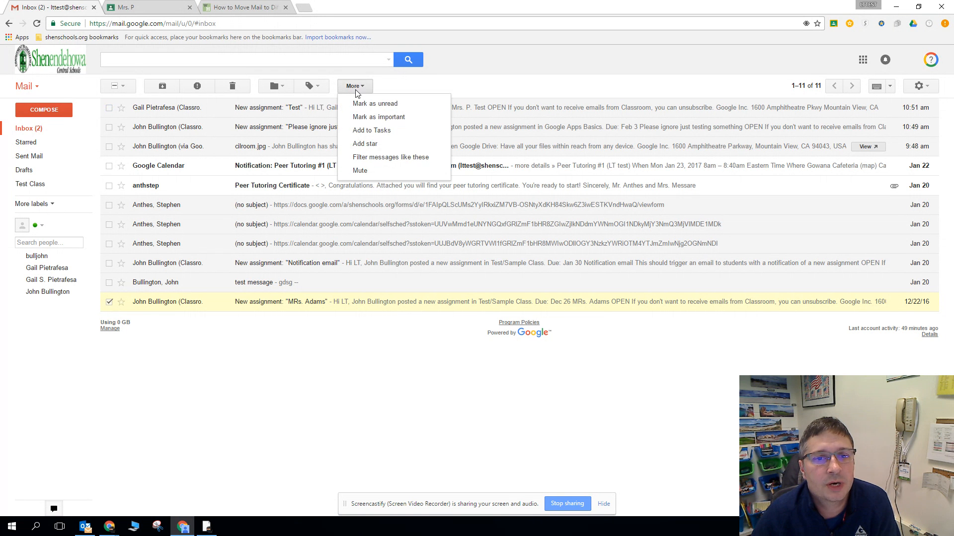
pyautogui.click(372, 158)
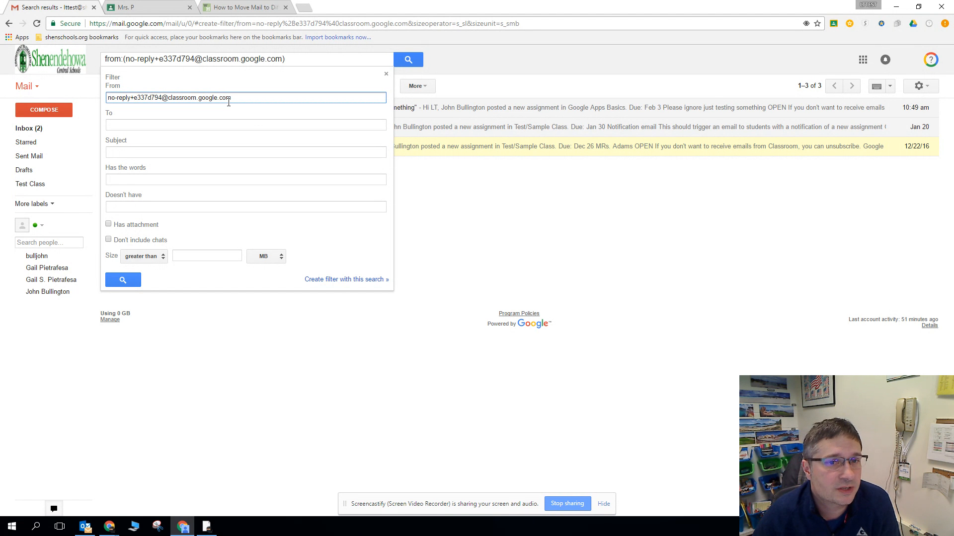
pyautogui.click(335, 282)
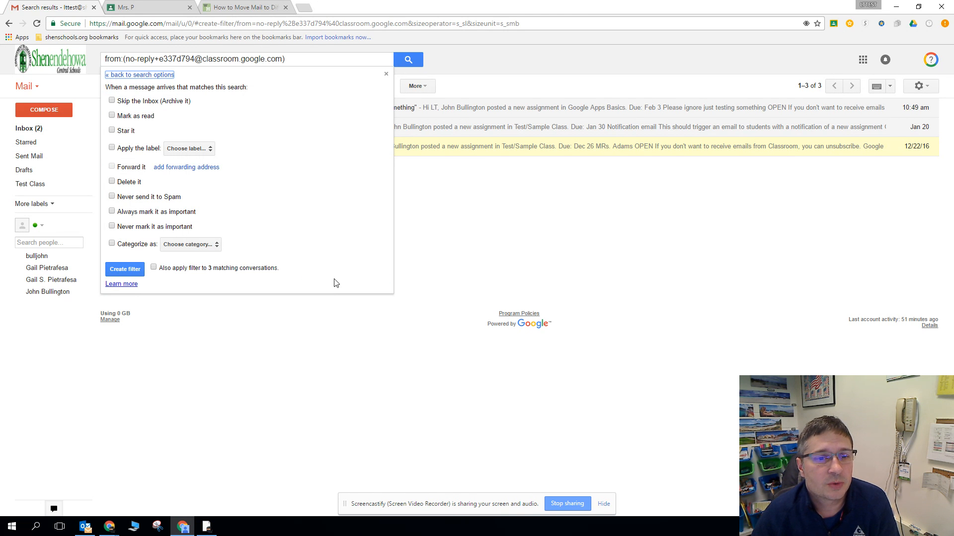
# Create the filter so that it applies the Test Class label, skips the inbox and also covers the existing matching conversations.
pyautogui.click(112, 148)
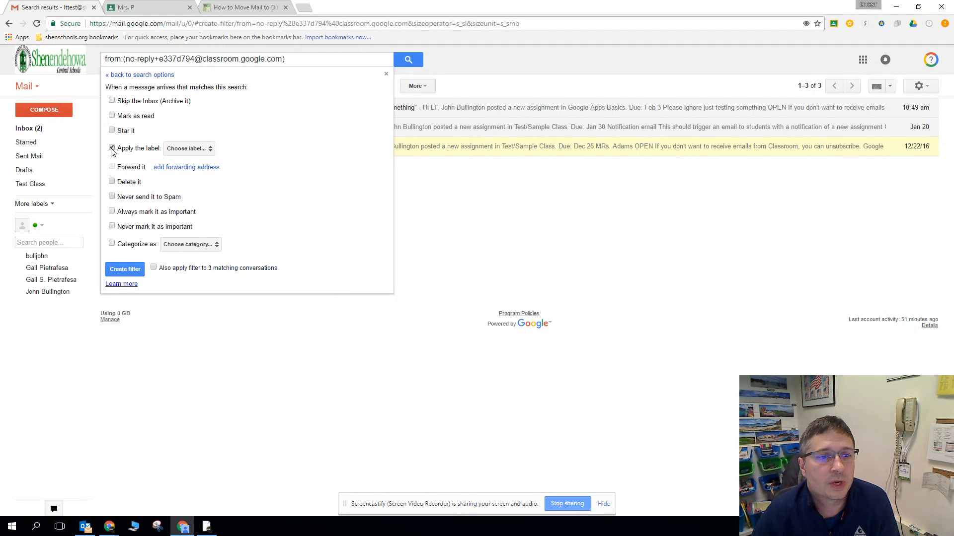
pyautogui.click(198, 150)
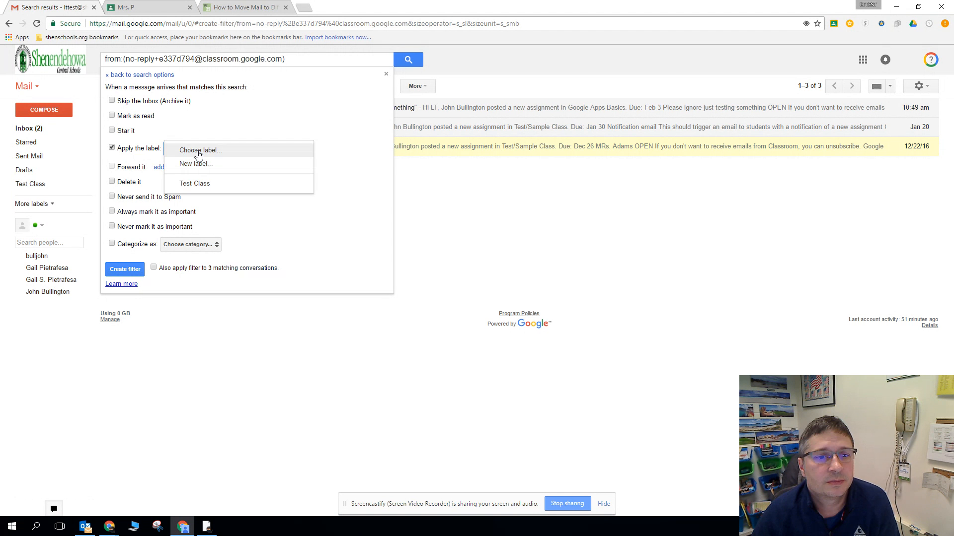
pyautogui.click(201, 183)
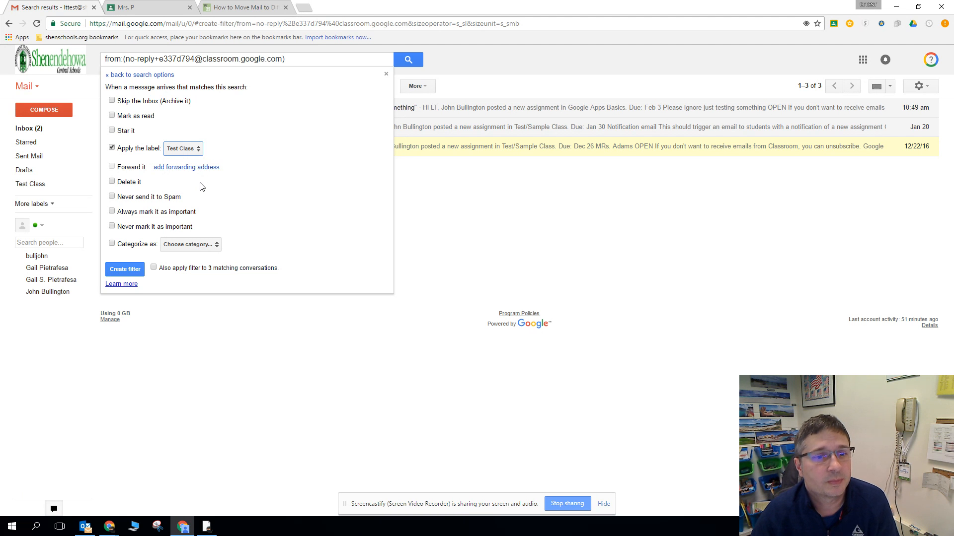
pyautogui.click(112, 101)
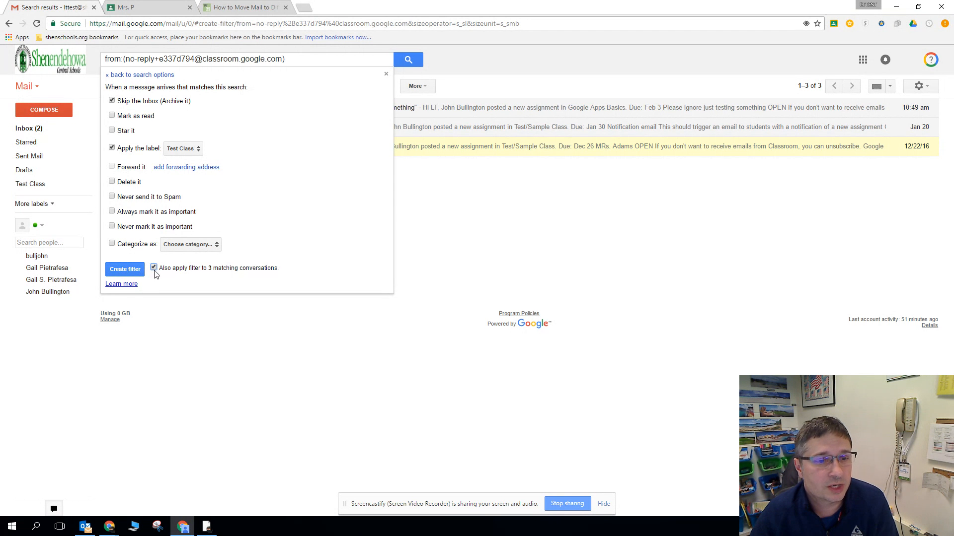
pyautogui.click(123, 269)
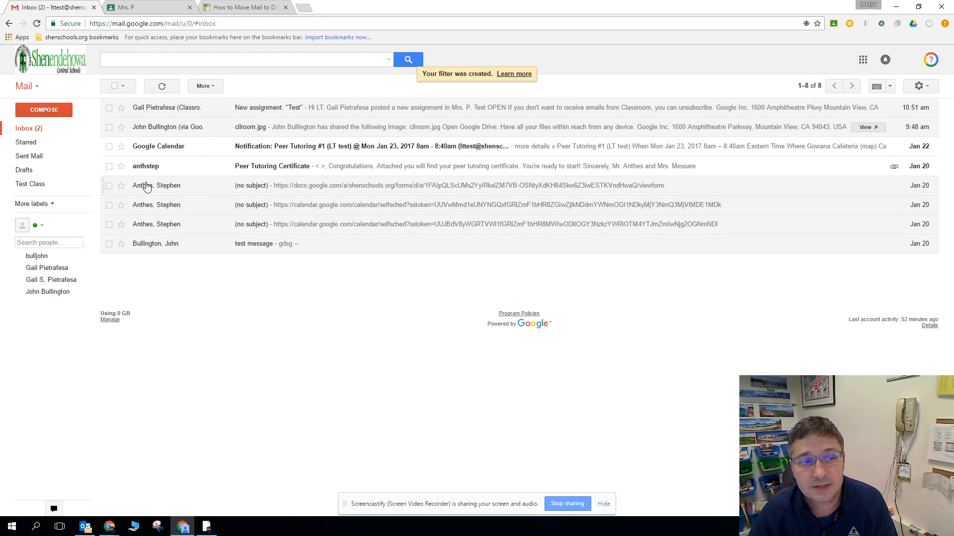
# Check the messages under the Test Class label and examine the sender address of the cilroom.jpg sharing email in the inbox.
pyautogui.click(28, 186)
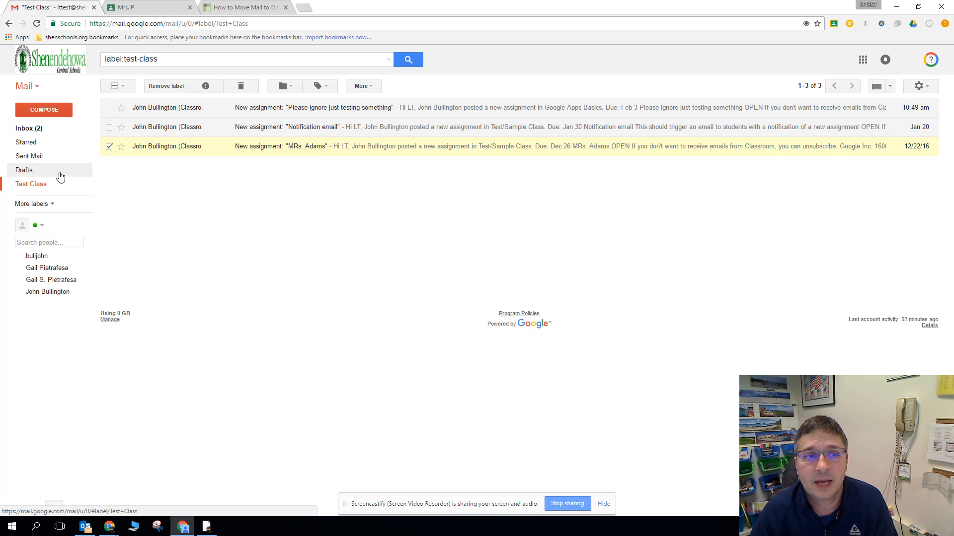
pyautogui.click(34, 130)
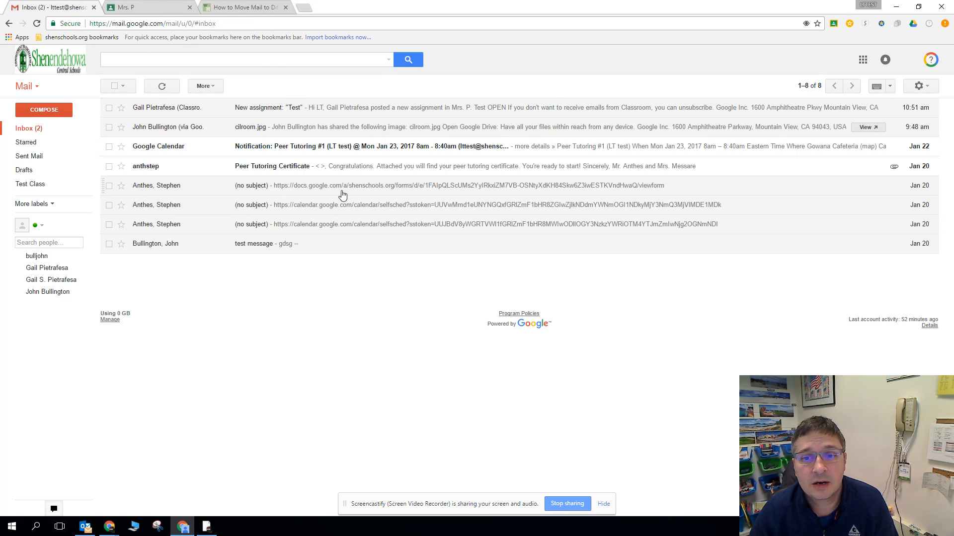
pyautogui.click(164, 130)
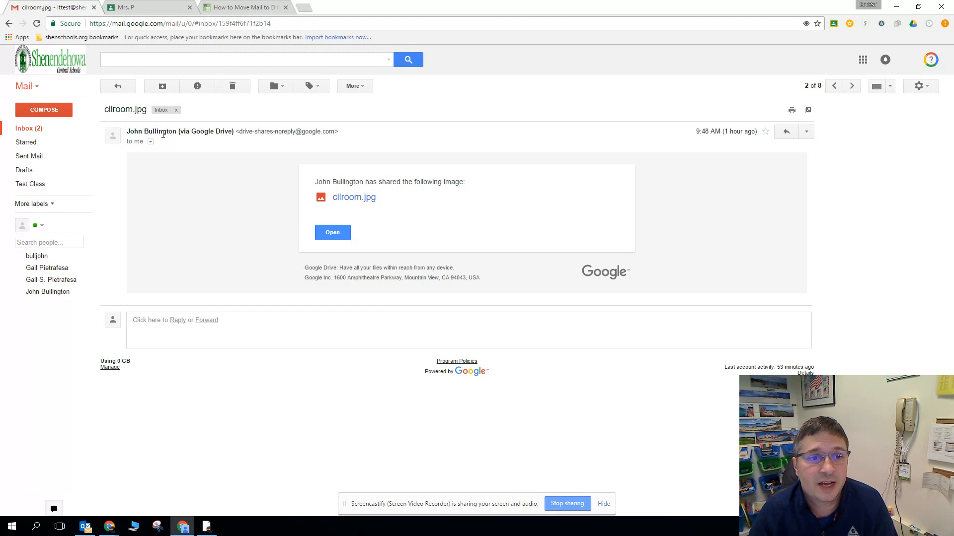
pyautogui.moveTo(153, 132)
pyautogui.moveTo(239, 131); pyautogui.dragTo(337, 132)
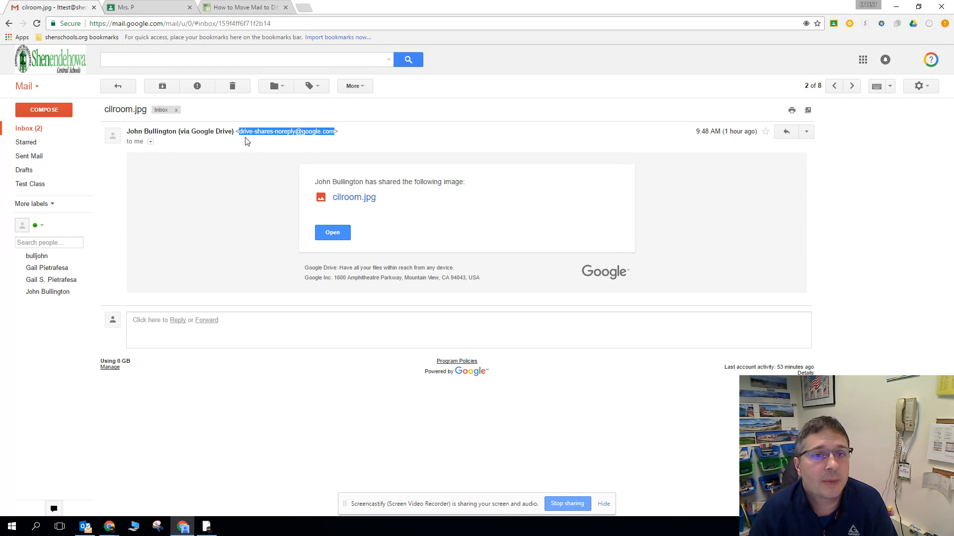
pyautogui.click(122, 89)
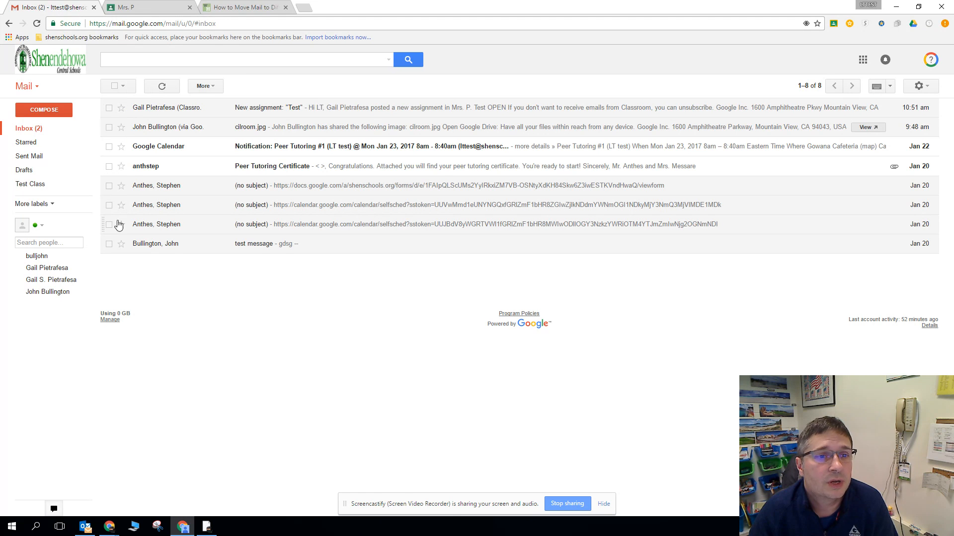
# Start a filter for messages like the cilroom.jpg sharing email, based on its sender address.
pyautogui.click(110, 128)
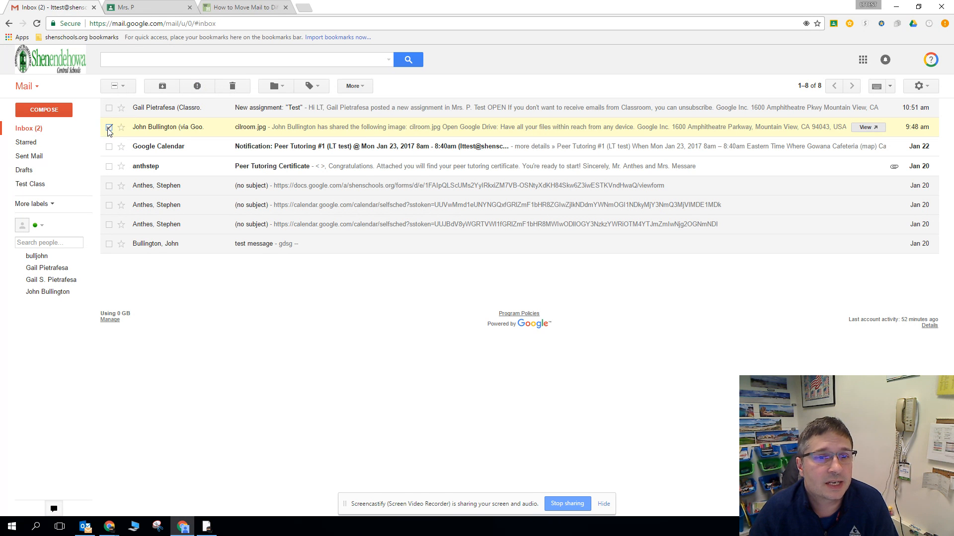
pyautogui.click(355, 86)
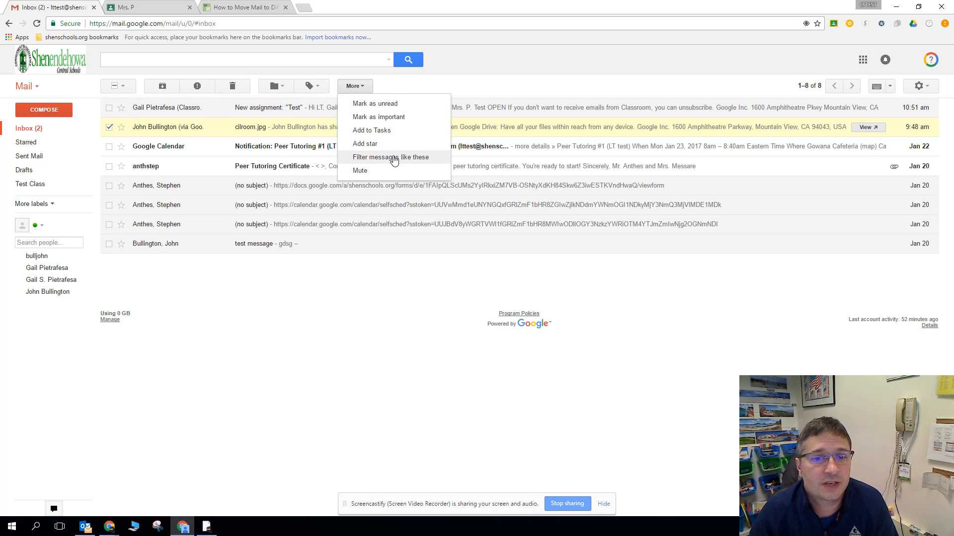
pyautogui.click(393, 158)
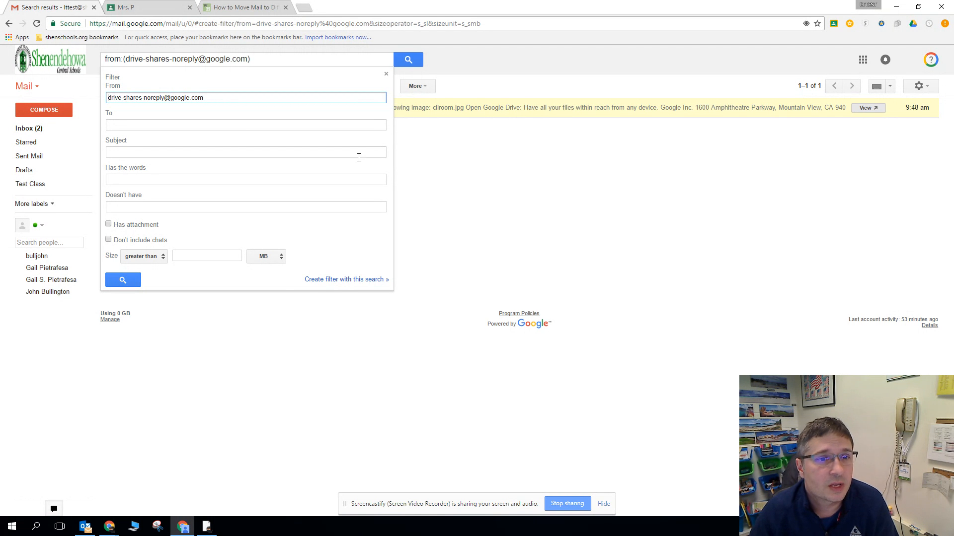
pyautogui.click(336, 280)
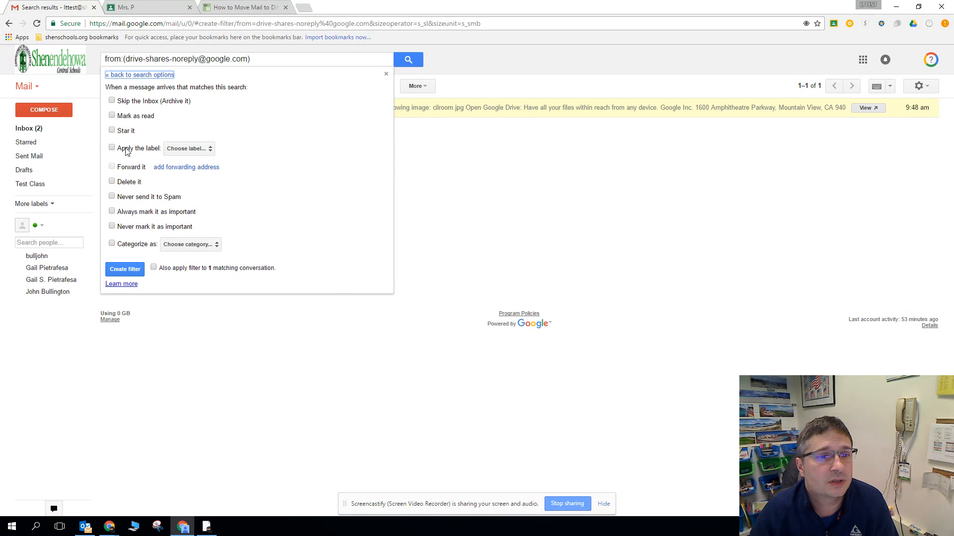
# Have the filter apply a new label named "Share with me files".
pyautogui.click(113, 147)
pyautogui.click(191, 148)
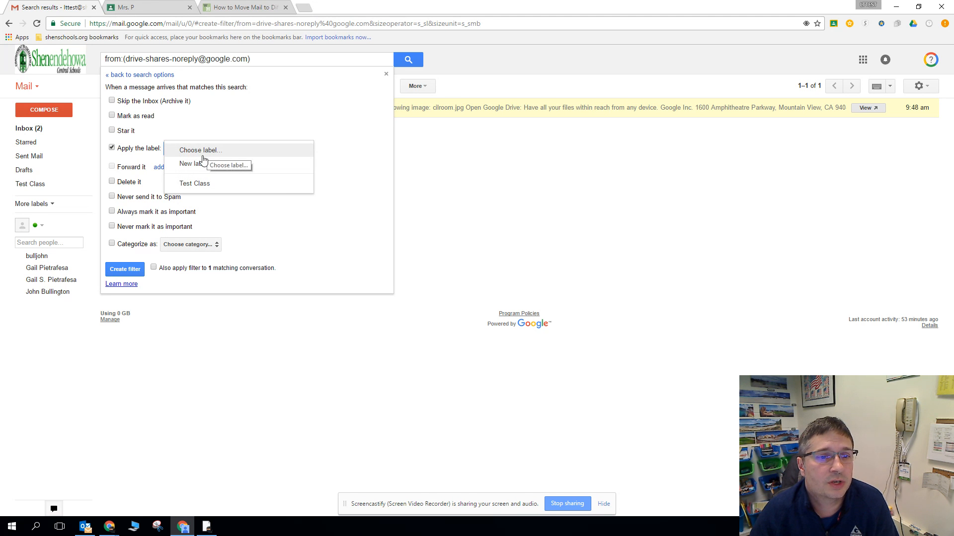
pyautogui.click(199, 164)
pyautogui.write('Share with me files')
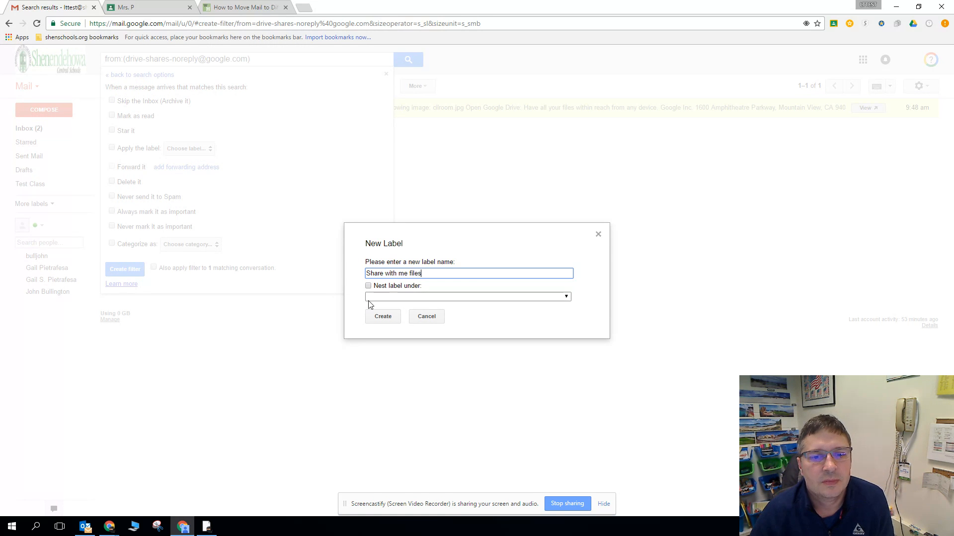
pyautogui.click(383, 317)
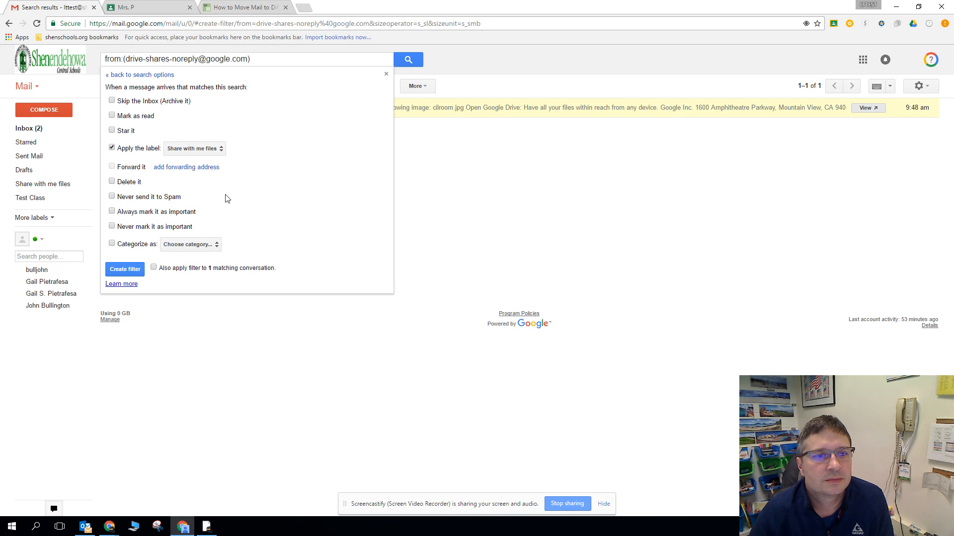
# Make the filter skip the inbox and also apply to the existing matching conversation, and create it.
pyautogui.click(112, 101)
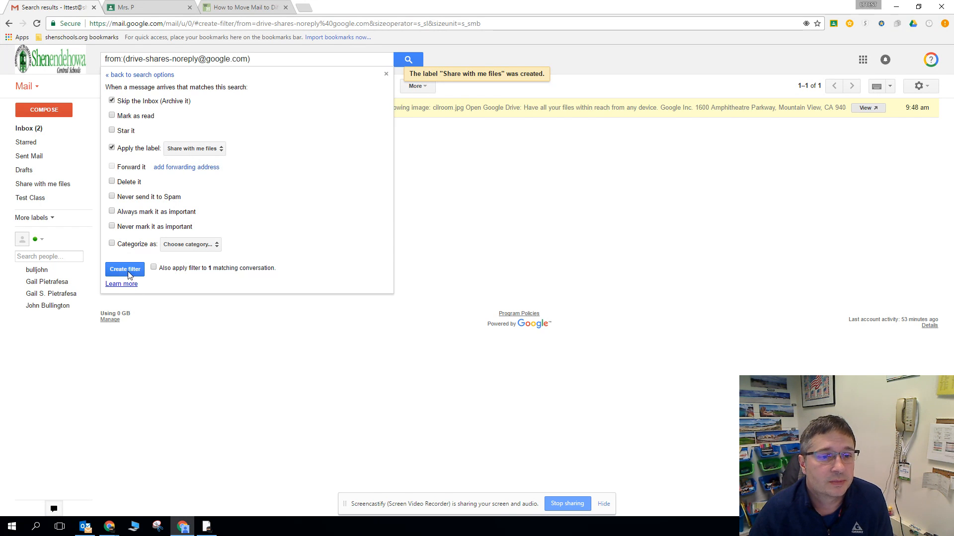
pyautogui.click(155, 268)
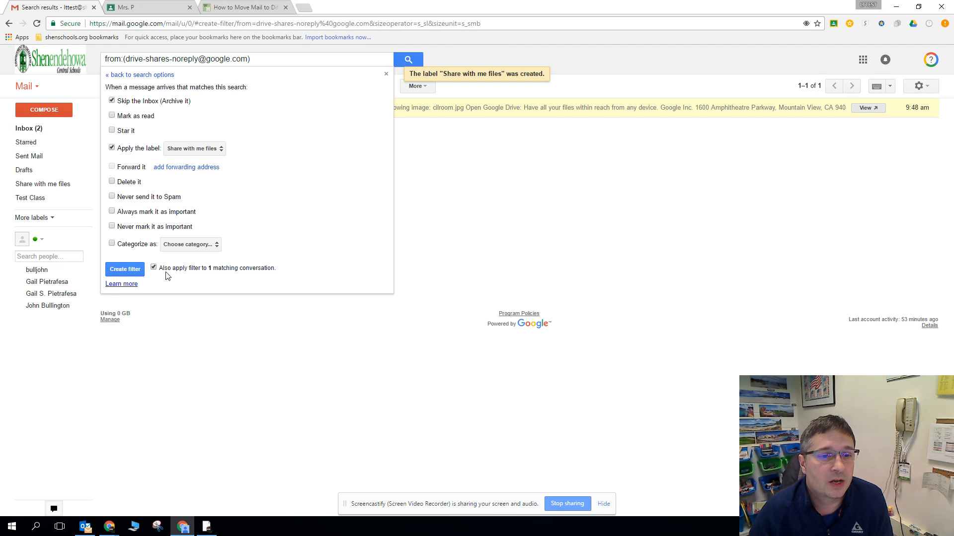
pyautogui.click(125, 269)
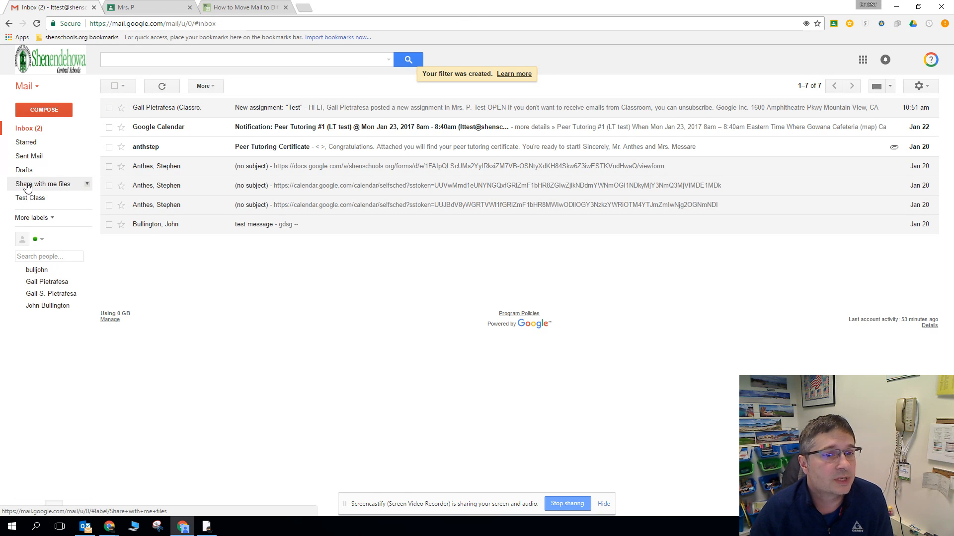
# Check the messages filed under the Share with me files and Test Class labels.
pyautogui.click(27, 186)
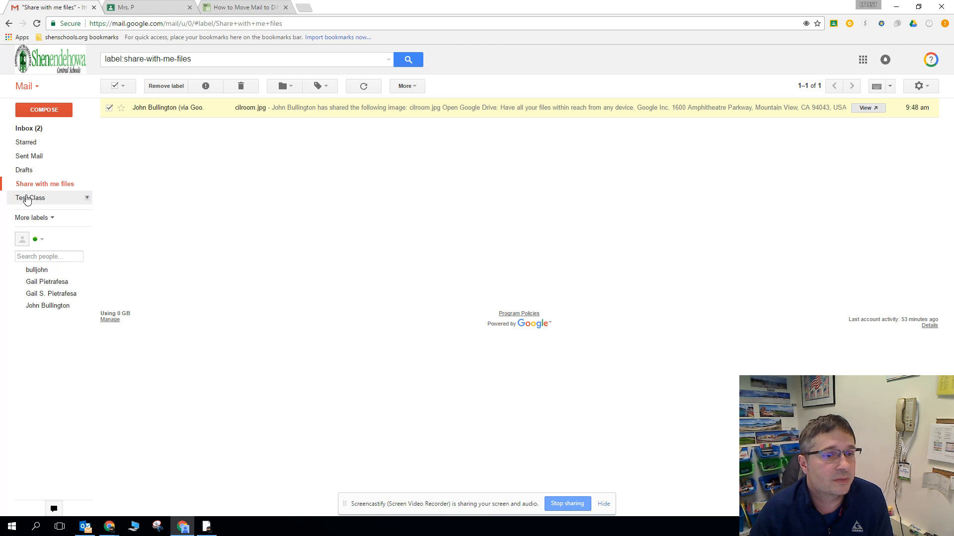
pyautogui.click(27, 199)
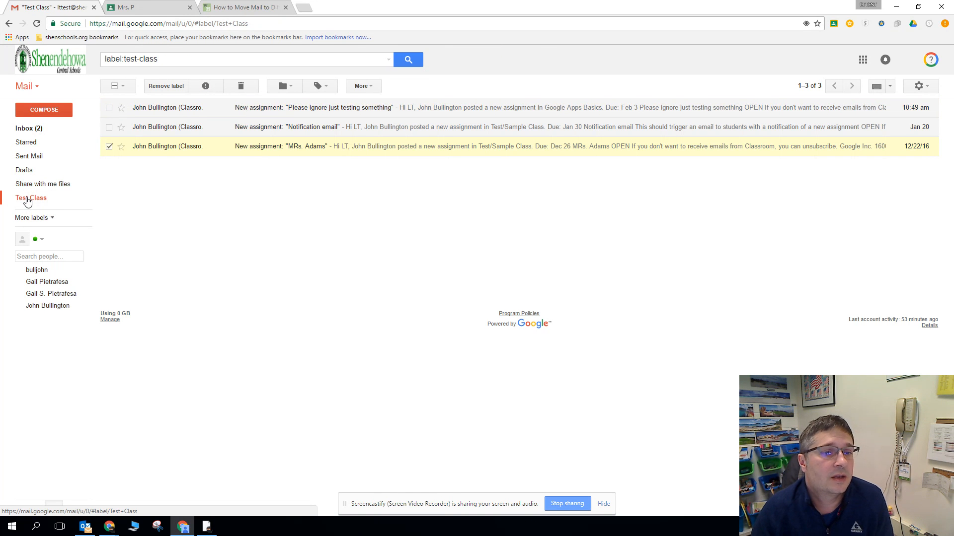